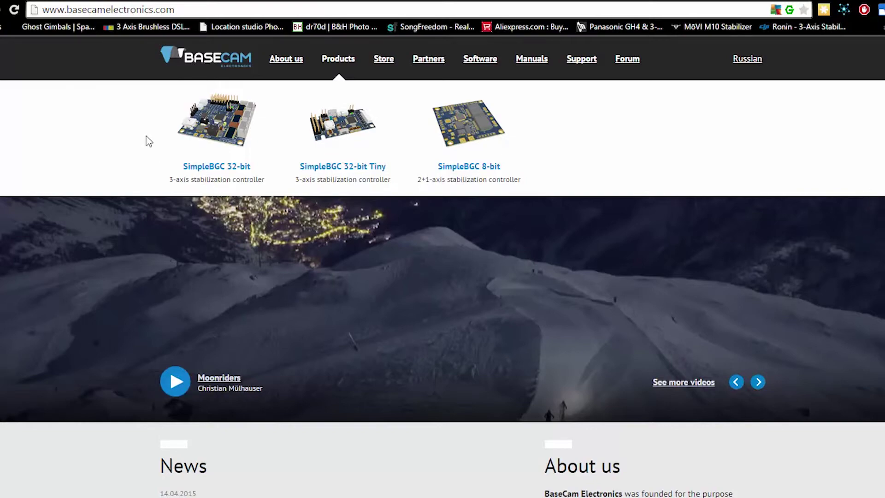
- Open the 'New firmware 2.50b2' news article and follow its link to the 32-bit boards downloads page
scroll(147, 137, down, 12)
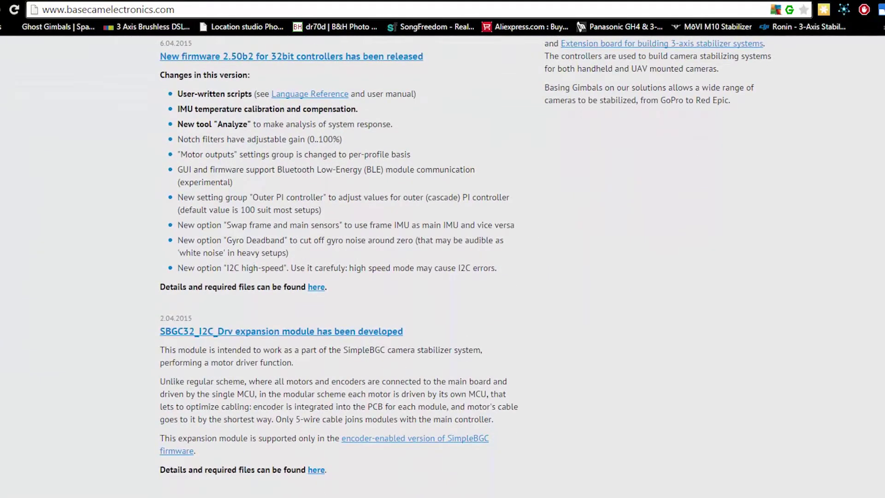
scroll(339, 267, down, 5)
scroll(339, 267, up, 9)
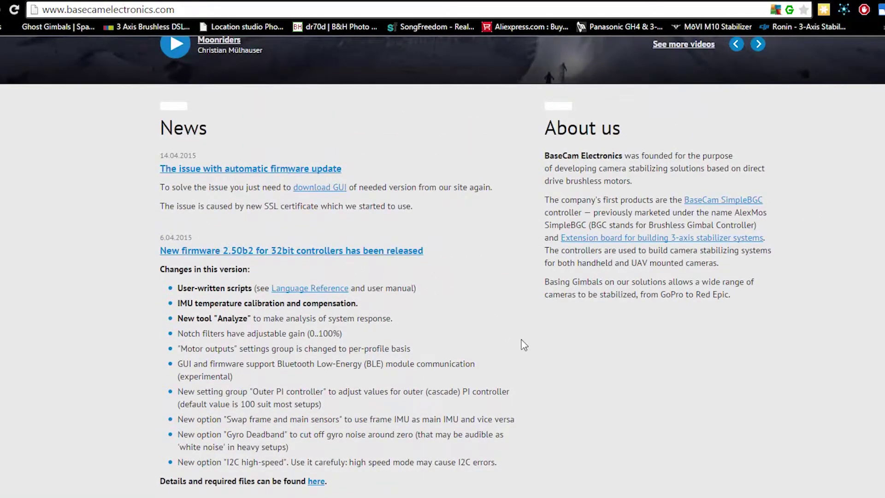
click(365, 255)
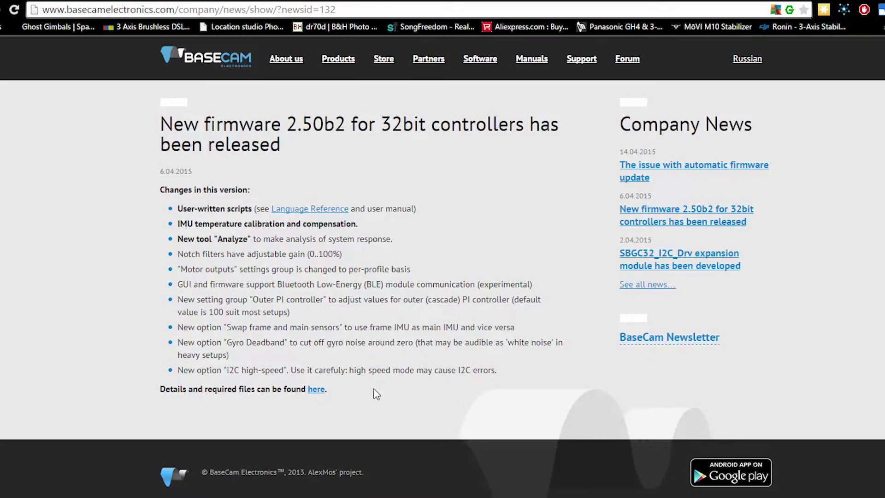
click(317, 392)
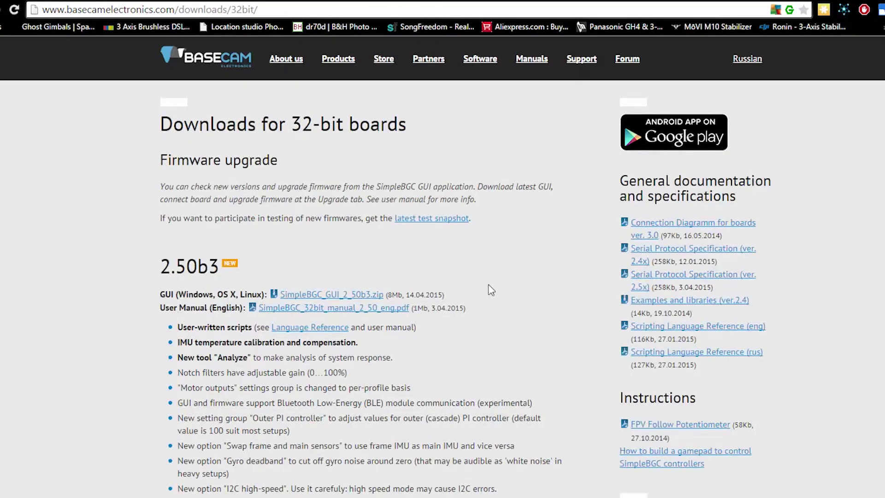
scroll(494, 276, down, 1)
scroll(309, 159, up, 1)
scroll(332, 172, down, 1)
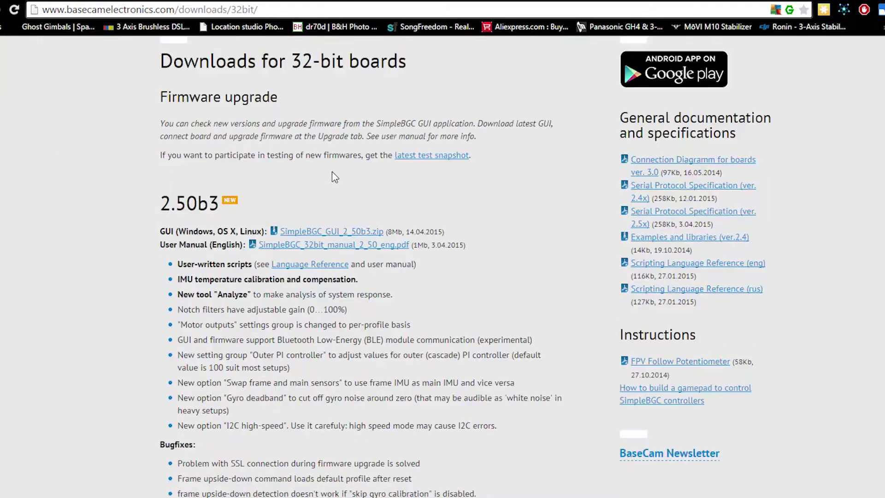
- Download SimpleBGC_GUI_2_50b3.zip and the English user manual PDF
click(344, 235)
click(296, 244)
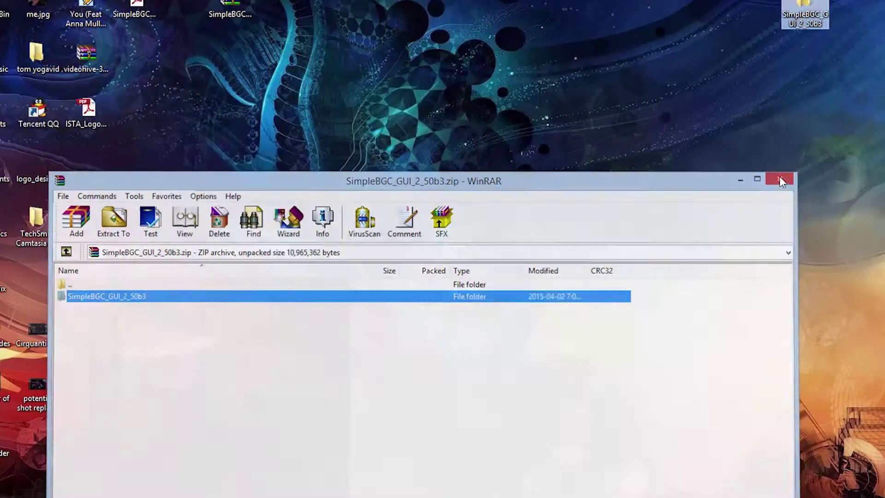
- Close WinRAR and open the extracted SimpleBGC_GUI_2_50b3 folder maximized
click(779, 179)
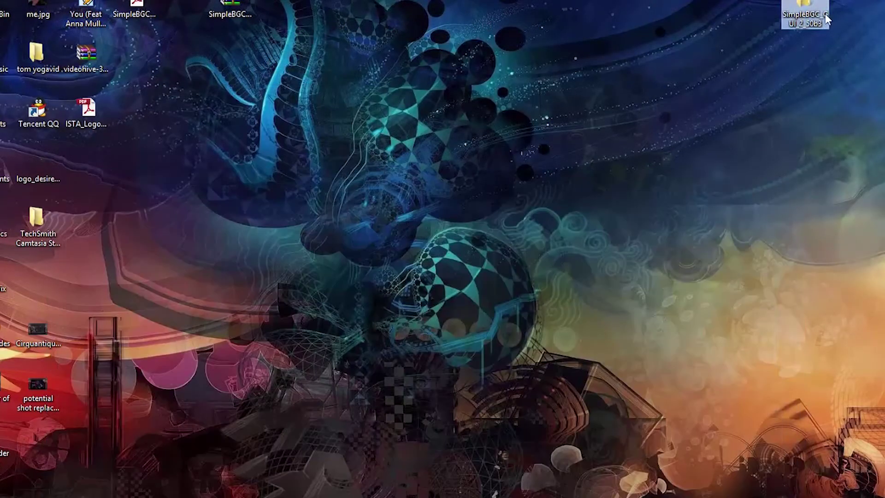
key(Return)
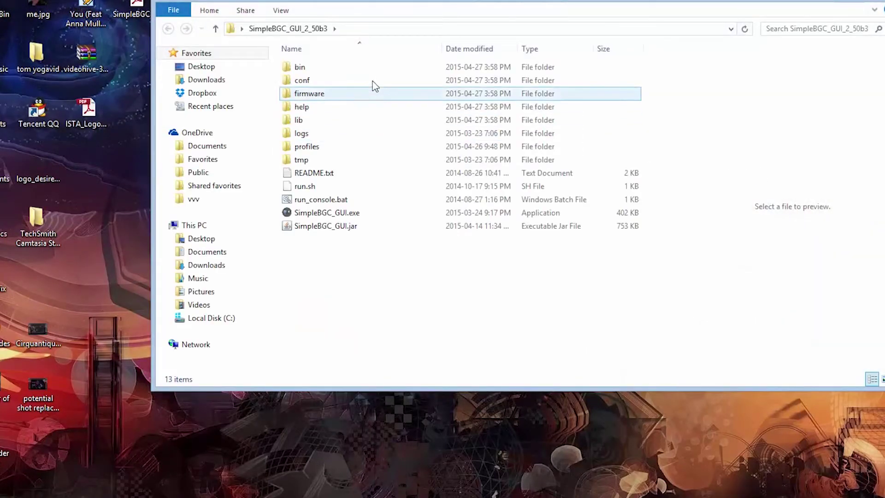
click(869, 3)
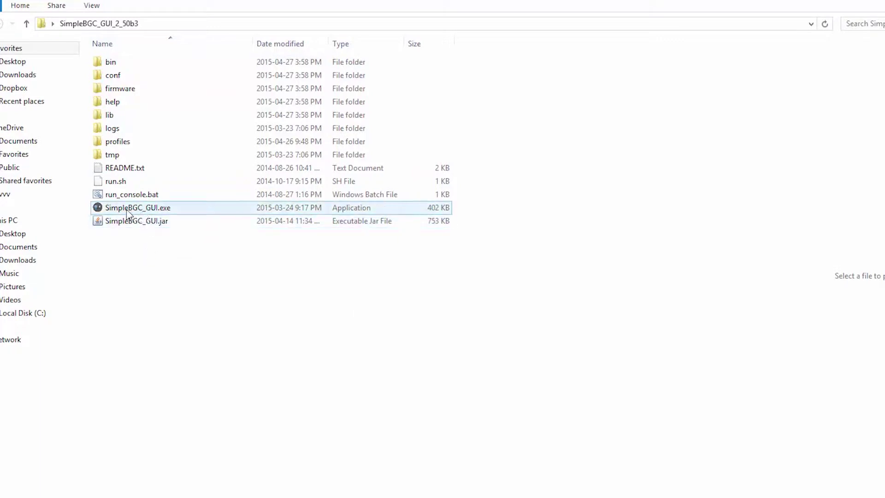
- Look over the recovery and 2.50 b2 hex files in the firmware subfolder, then launch SimpleBGC_GUI.exe
double_click(119, 90)
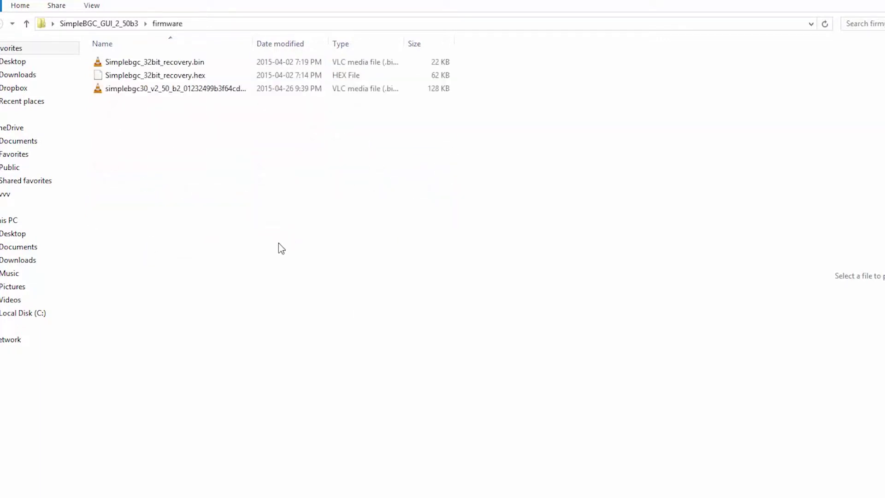
click(162, 76)
click(164, 90)
click(26, 23)
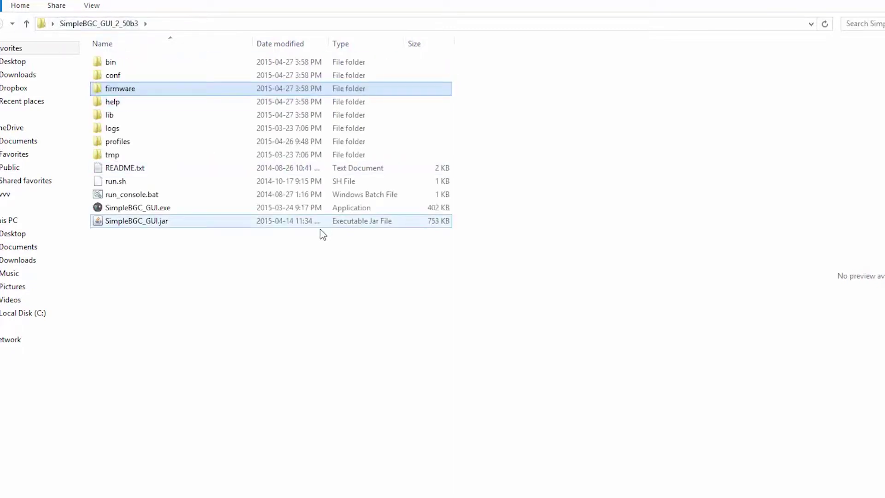
double_click(151, 211)
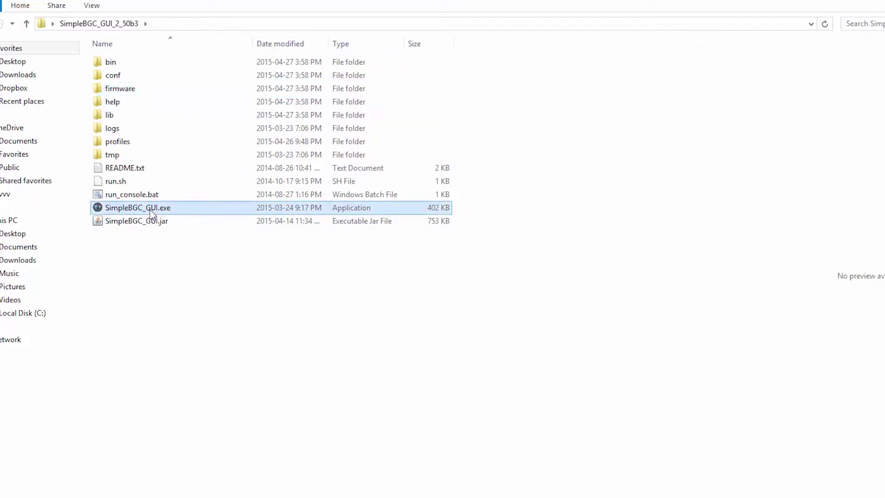
- Allow SimpleBGC GUI past the security warning, move its window fully on-screen, and list the serial ports
click(529, 282)
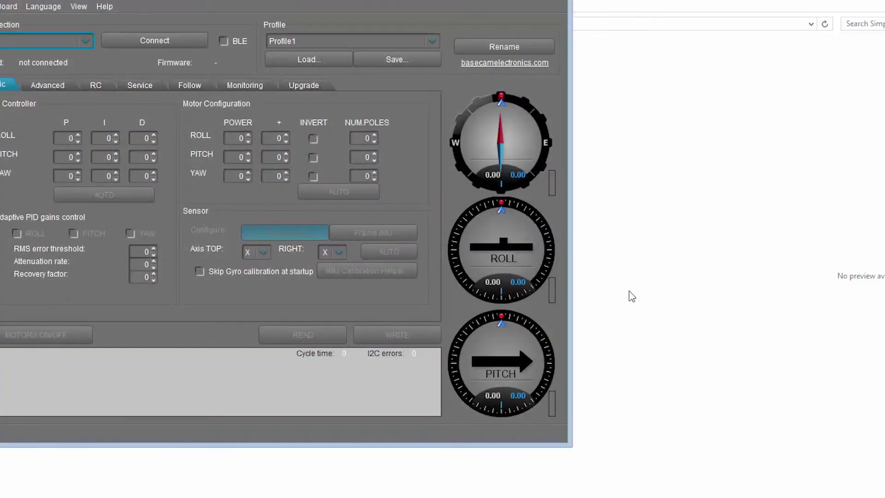
drag(252, 1, 396, 17)
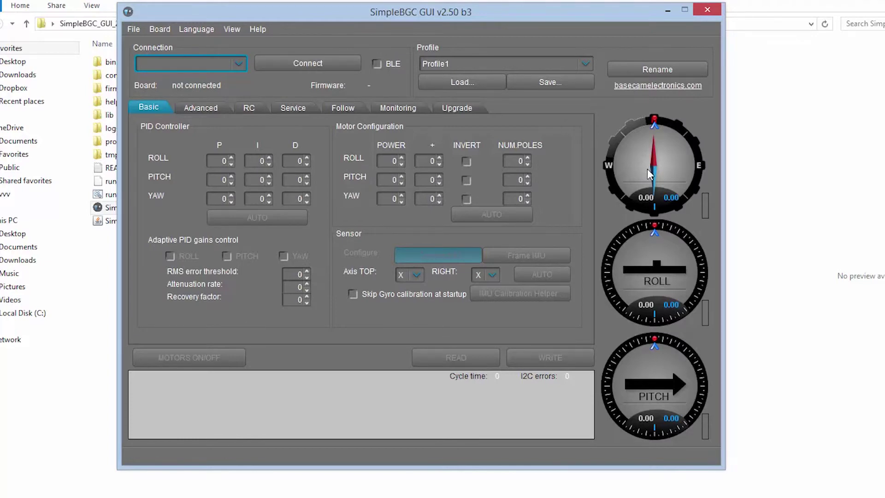
click(239, 64)
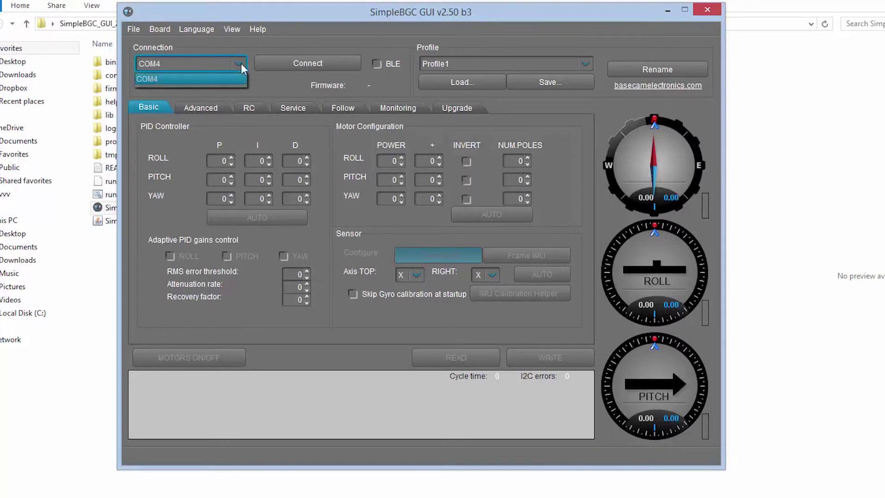
- Select COM4 and connect, loading the board's firmware 2.50 b2 parameters
click(198, 80)
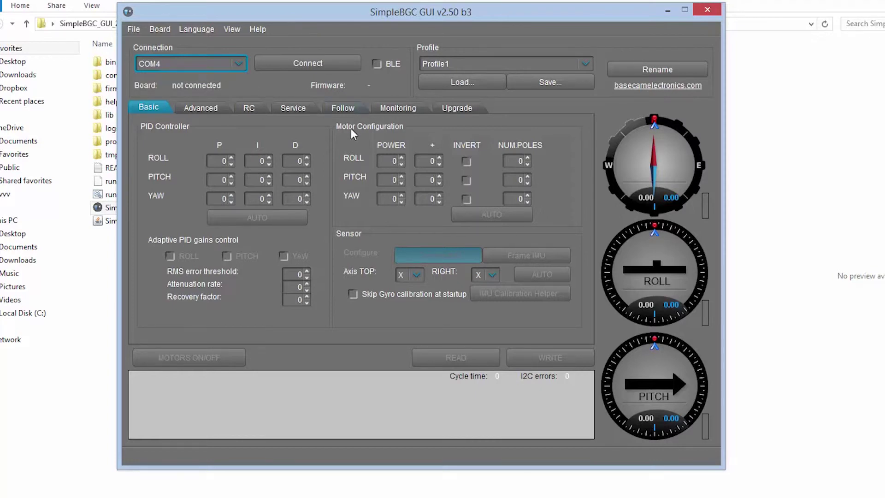
click(299, 63)
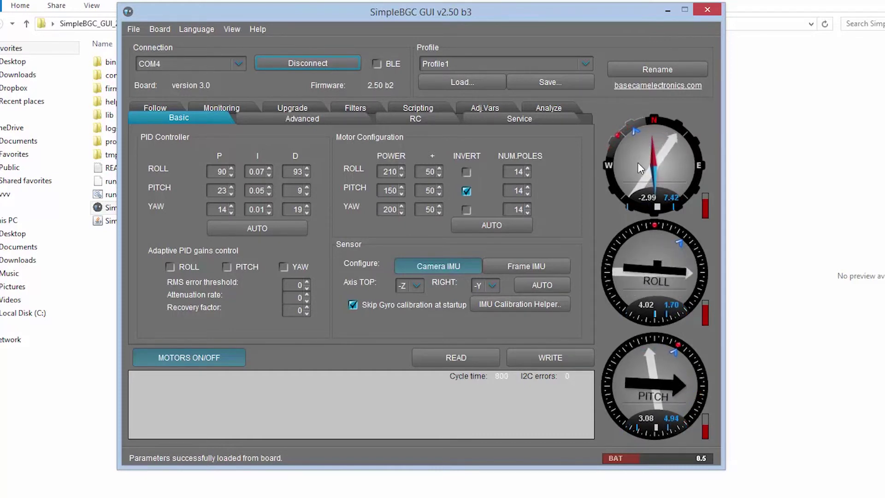
- Save the current profile to a backup file named 'before changing'
click(558, 82)
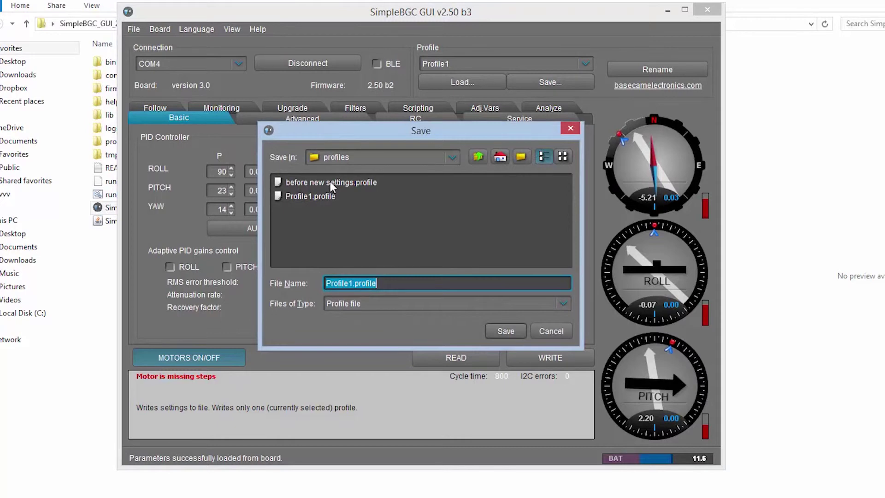
text(b)
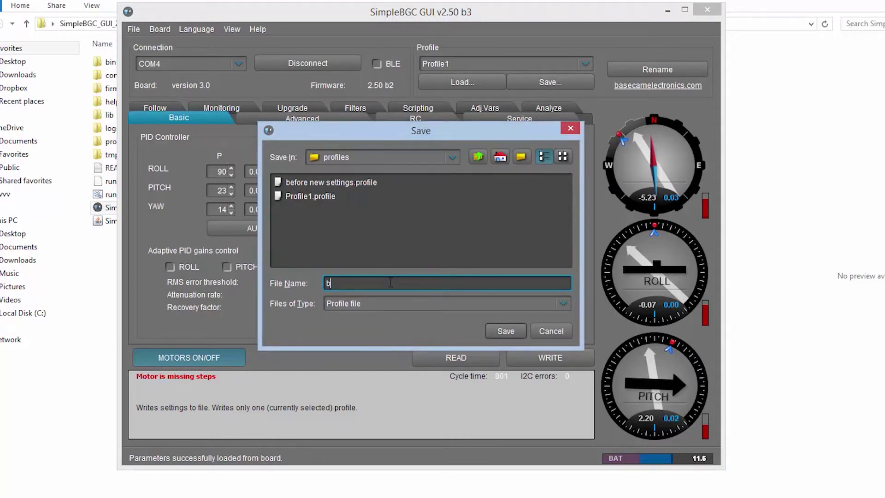
text(efore changing)
click(506, 331)
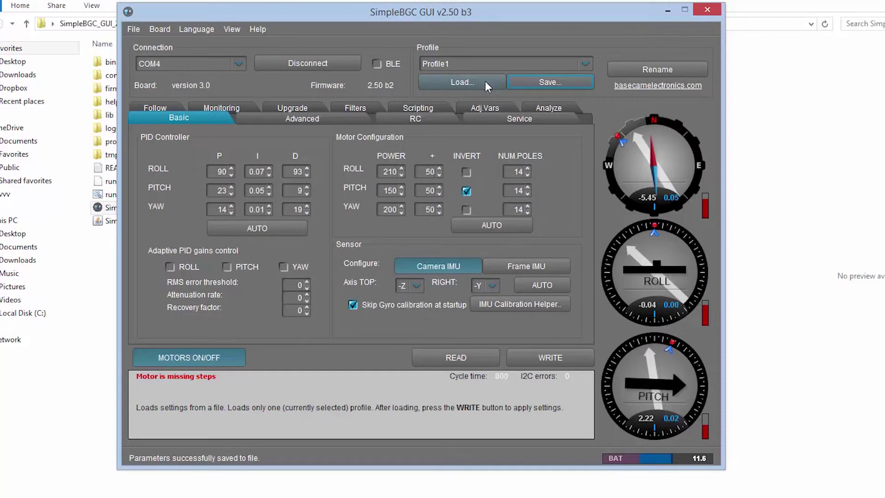
- Abandon loading a profile file and READ all settings from the board, discarding unsaved changes
click(464, 82)
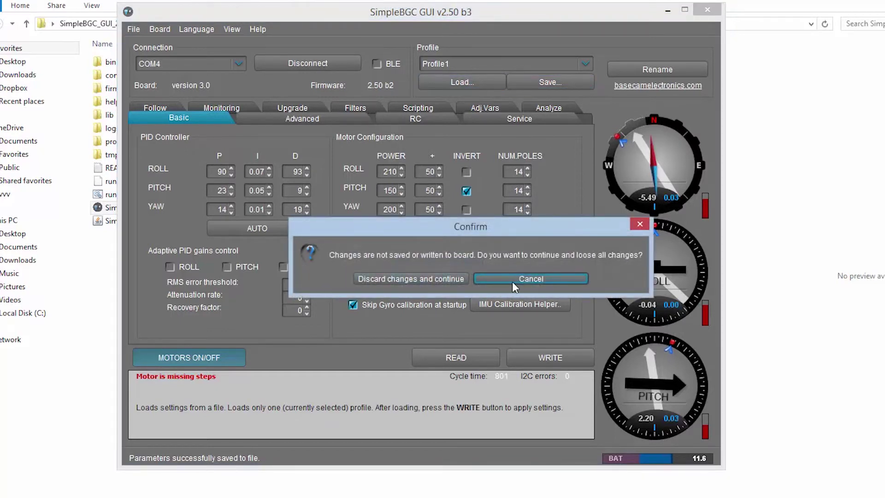
click(428, 277)
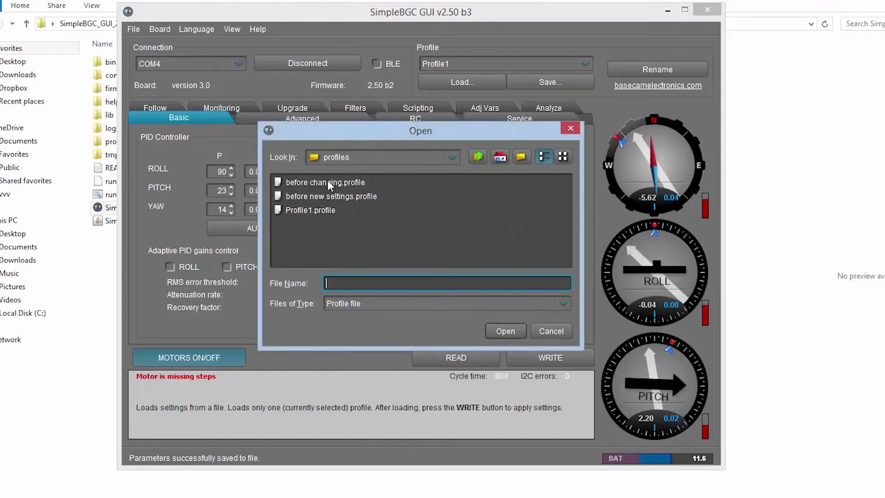
click(551, 331)
click(527, 276)
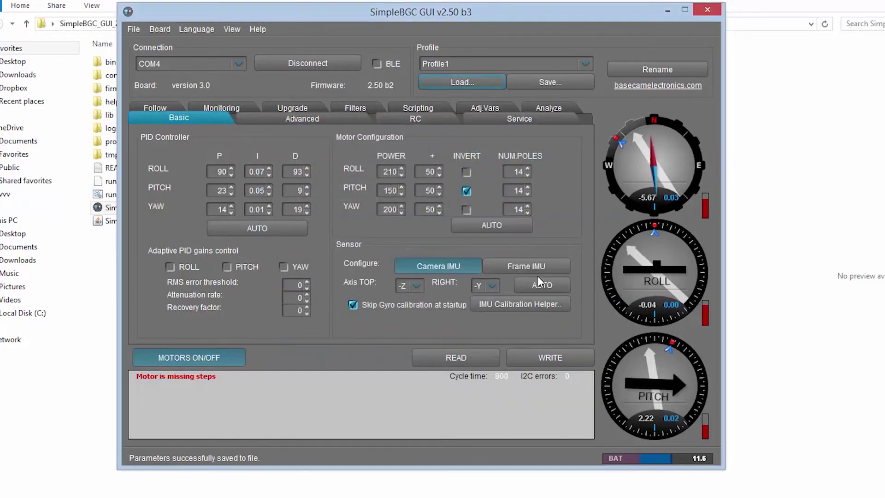
click(461, 356)
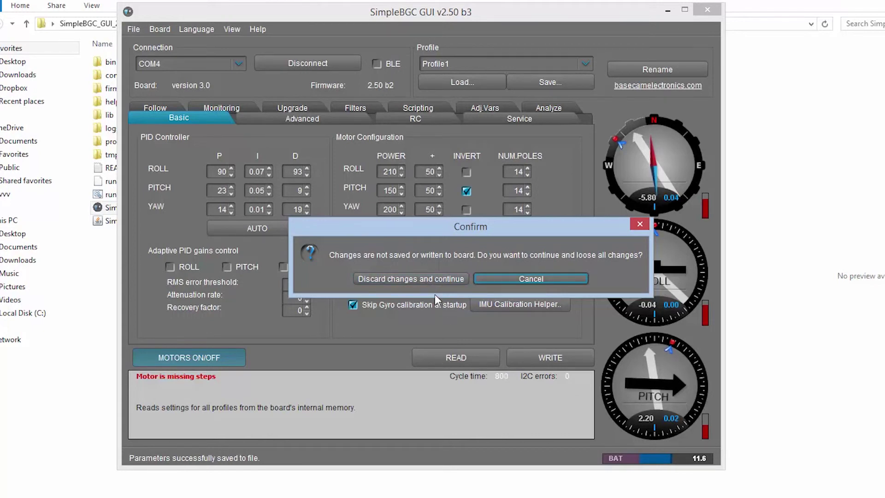
click(411, 278)
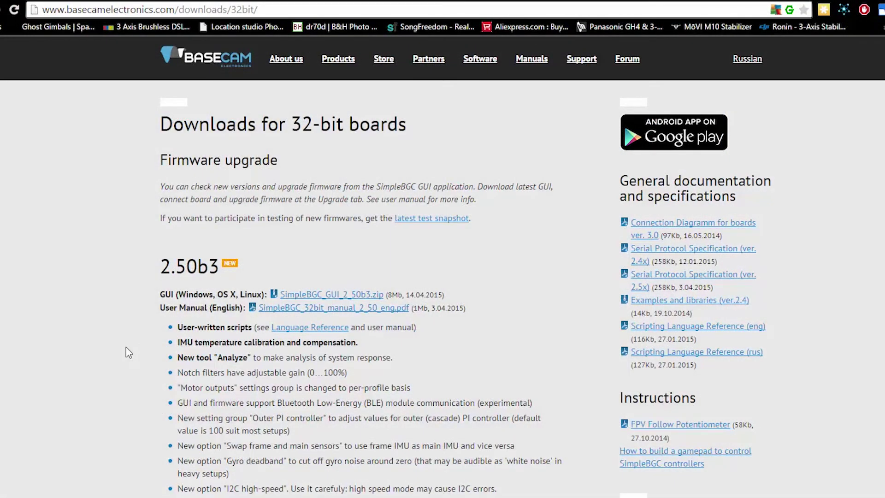
- Open the Basecam forum from the site header and scroll through its categories
click(627, 58)
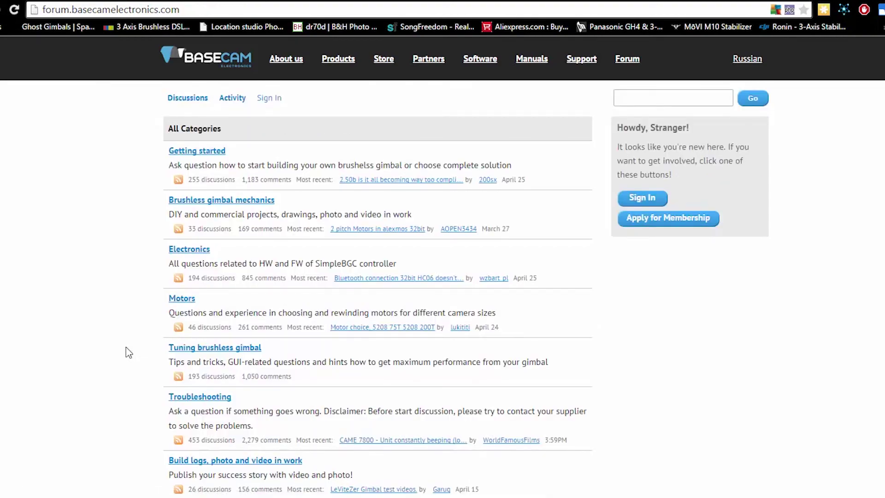
scroll(128, 352, down, 4)
scroll(128, 353, up, 5)
scroll(128, 352, down, 3)
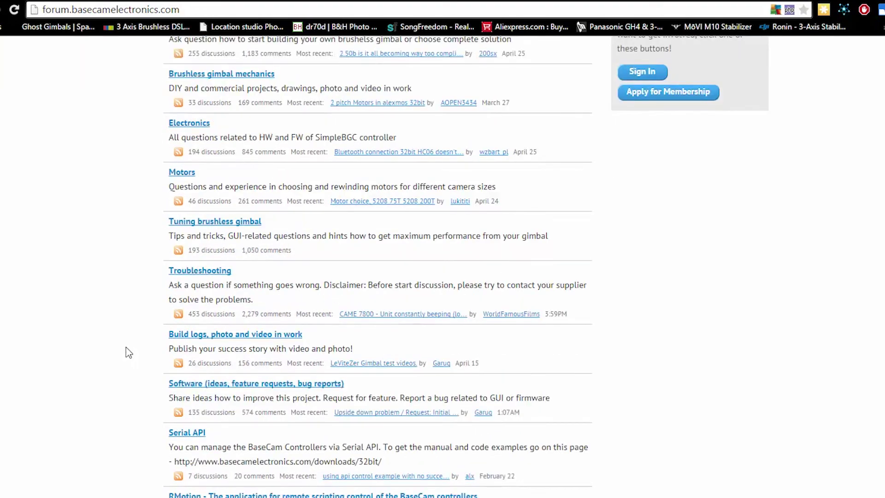
scroll(129, 352, down, 3)
scroll(129, 352, up, 6)
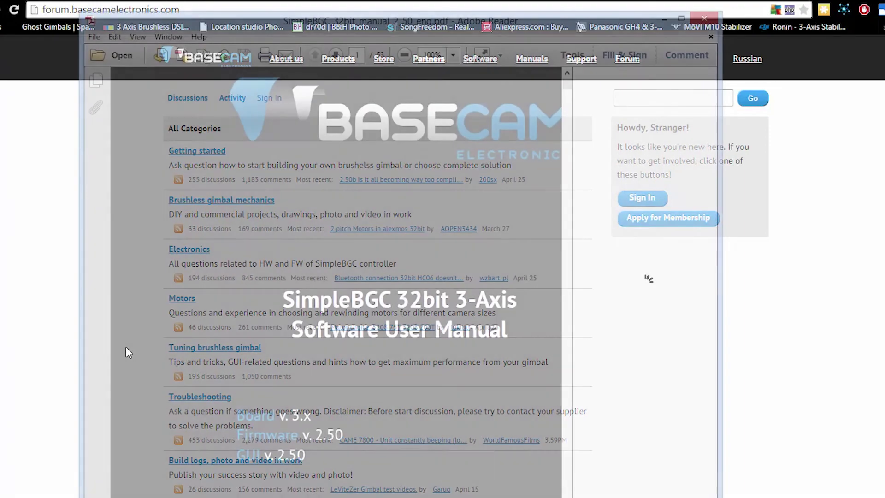
- Scroll the SimpleBGC 32bit manual to page 14, the Basic Settings PID and motor sections
scroll(126, 352, down, 3)
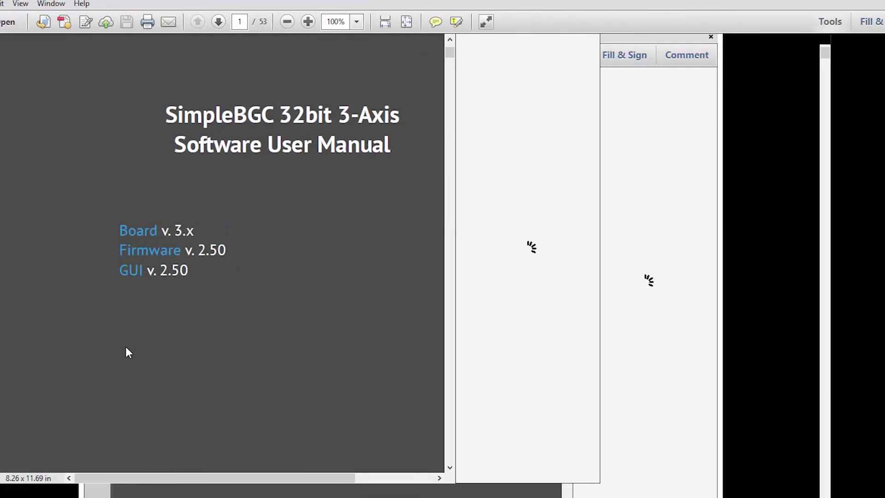
scroll(128, 352, down, 5)
scroll(128, 353, down, 10)
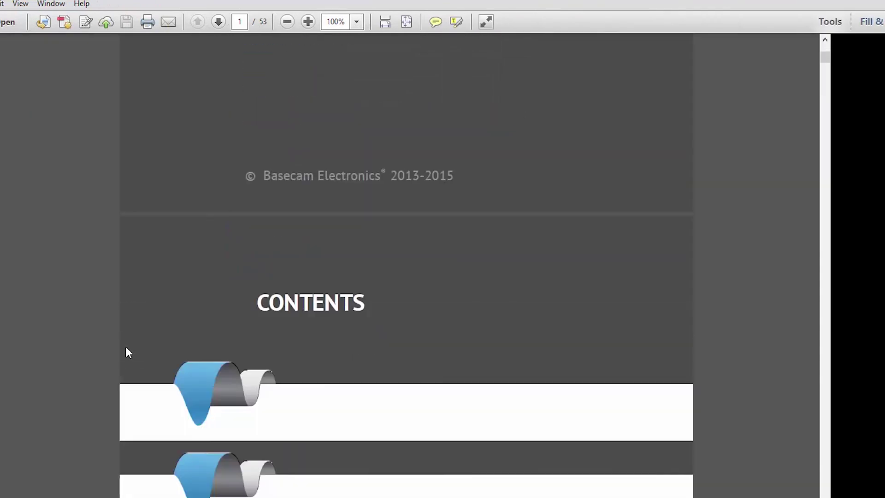
scroll(128, 353, down, 8)
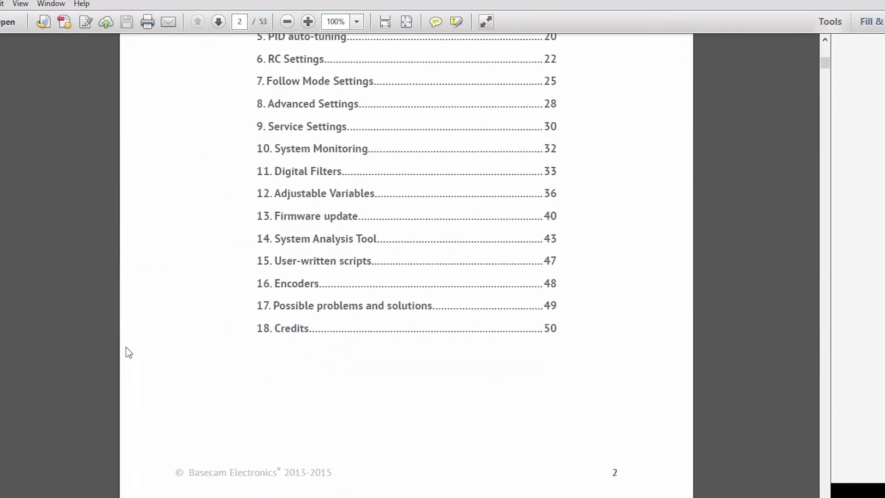
scroll(129, 353, down, 12)
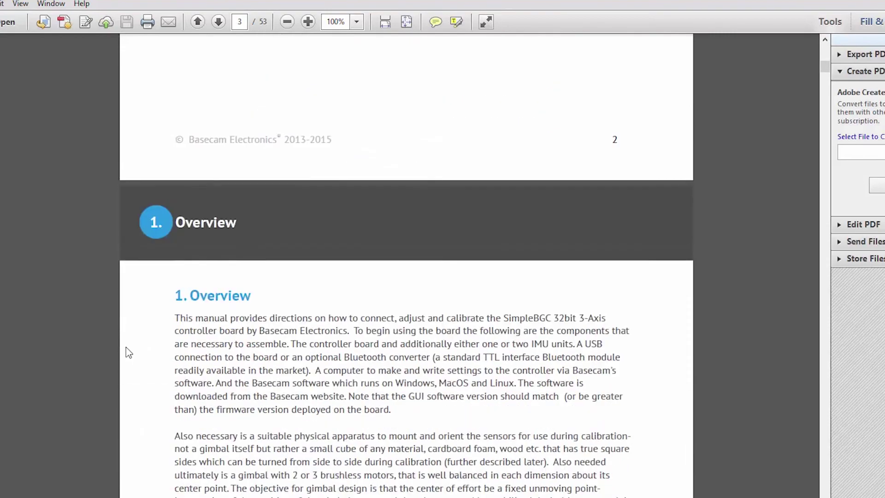
scroll(129, 353, down, 8)
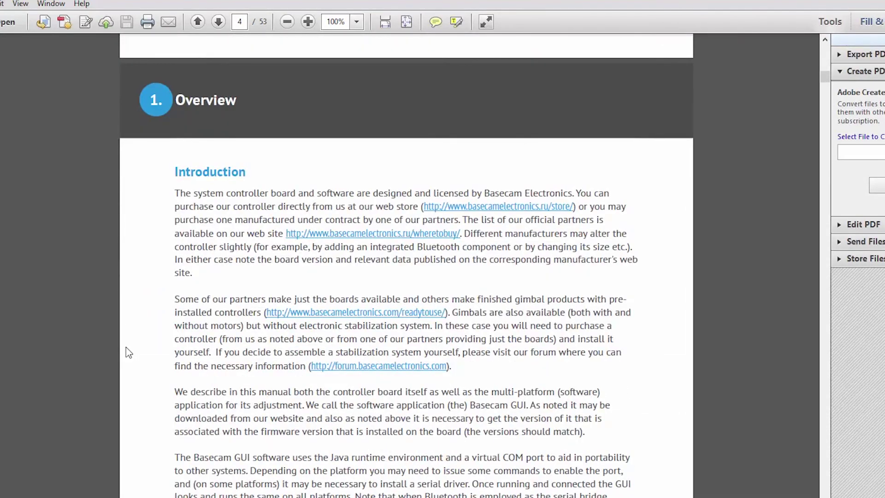
scroll(128, 352, down, 20)
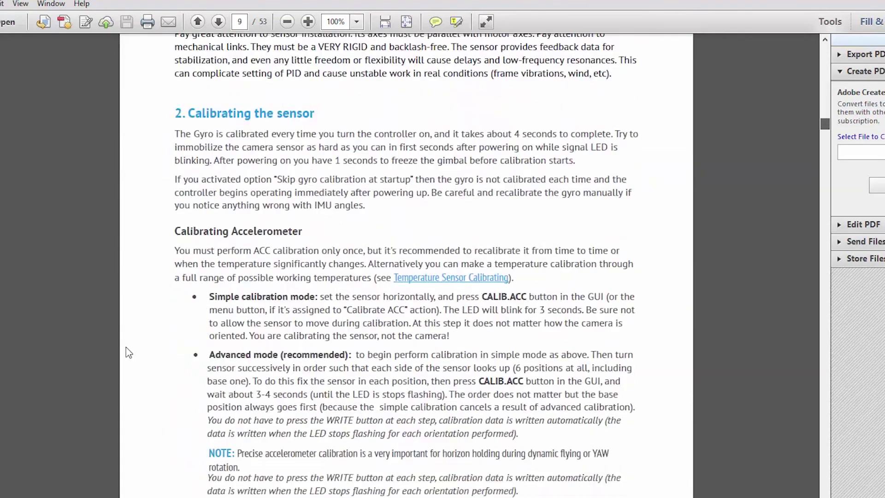
scroll(128, 352, down, 20)
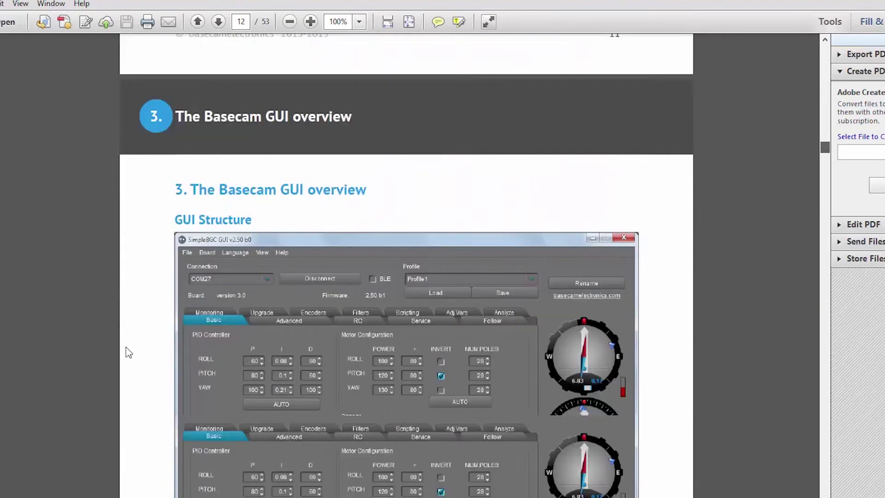
scroll(129, 353, down, 10)
scroll(128, 352, up, 9)
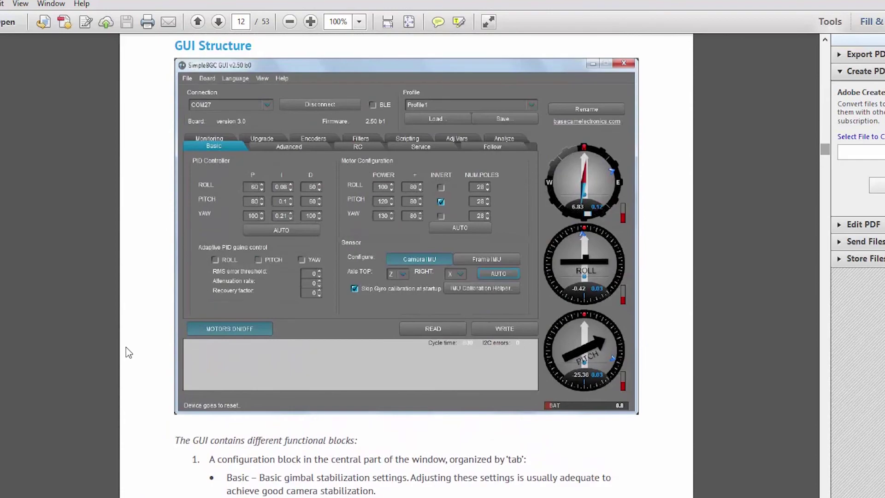
scroll(129, 352, down, 12)
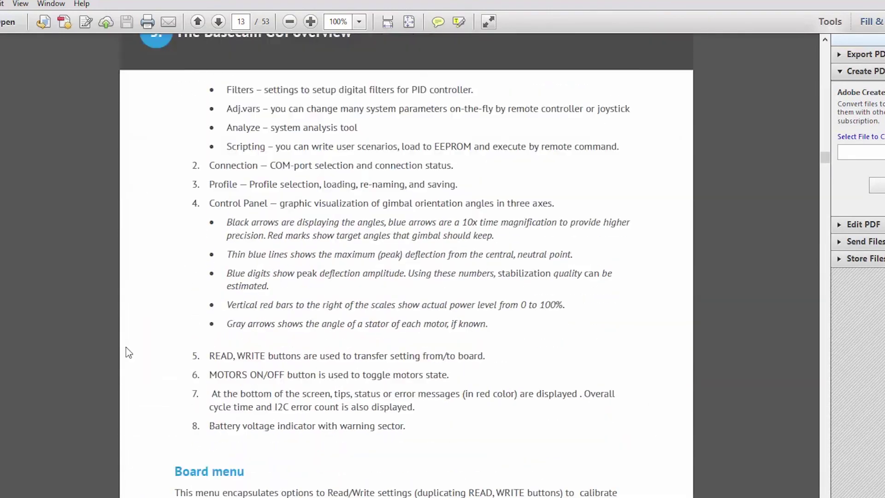
scroll(129, 352, down, 12)
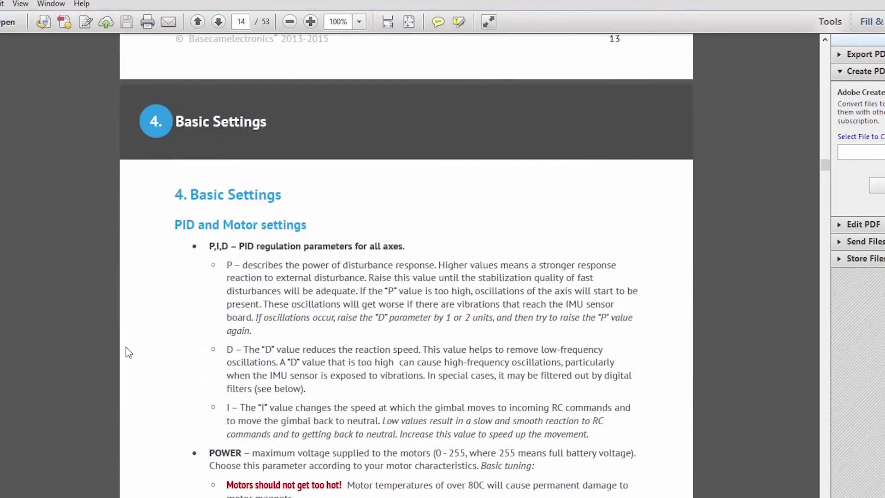
scroll(129, 353, down, 12)
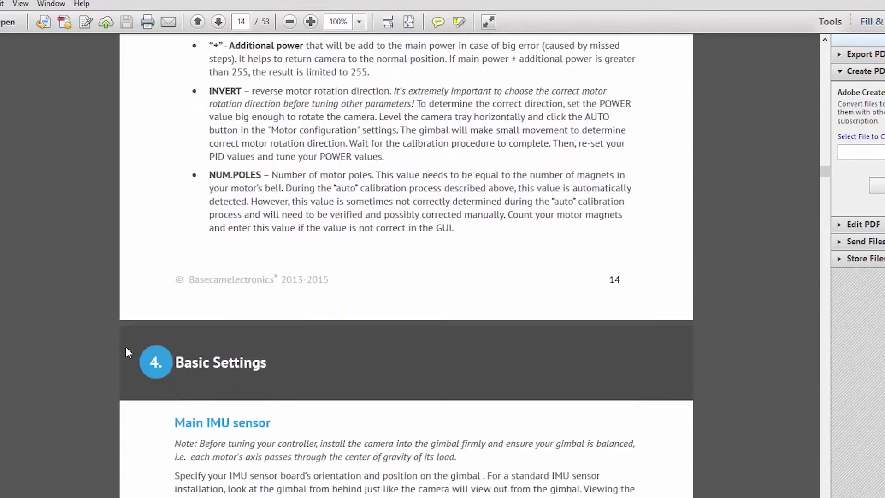